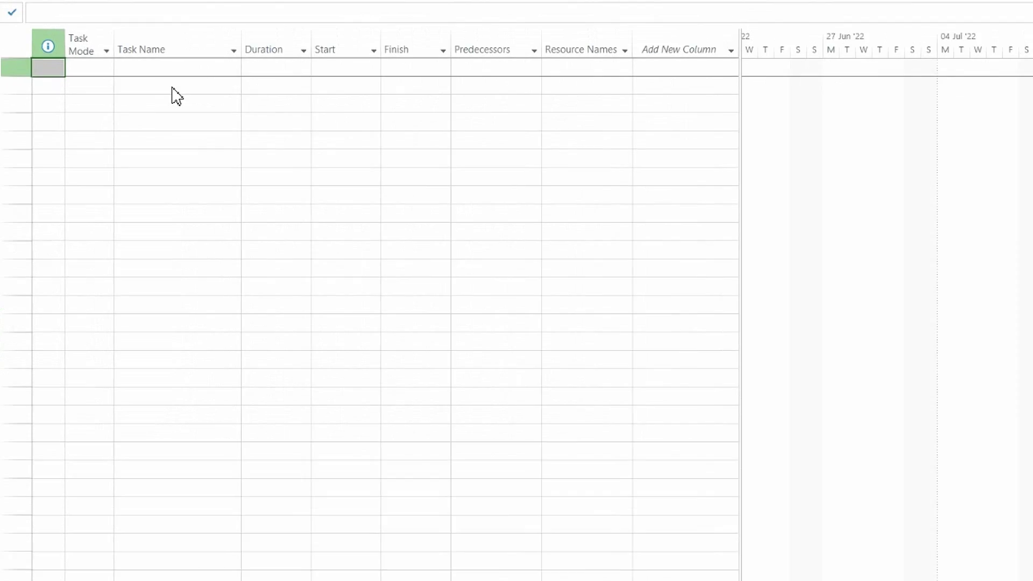
Enter 'Build a New Computer' as task 1 and widen the Start column
{"action": "left_click", "coordinate": [180, 70]}
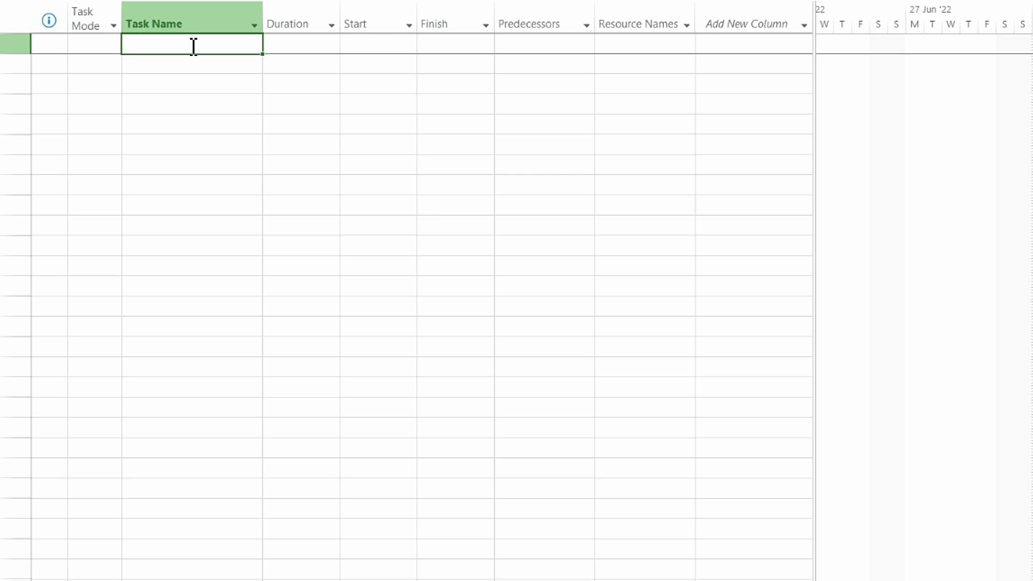
{"action": "type", "text": "Build a New"}
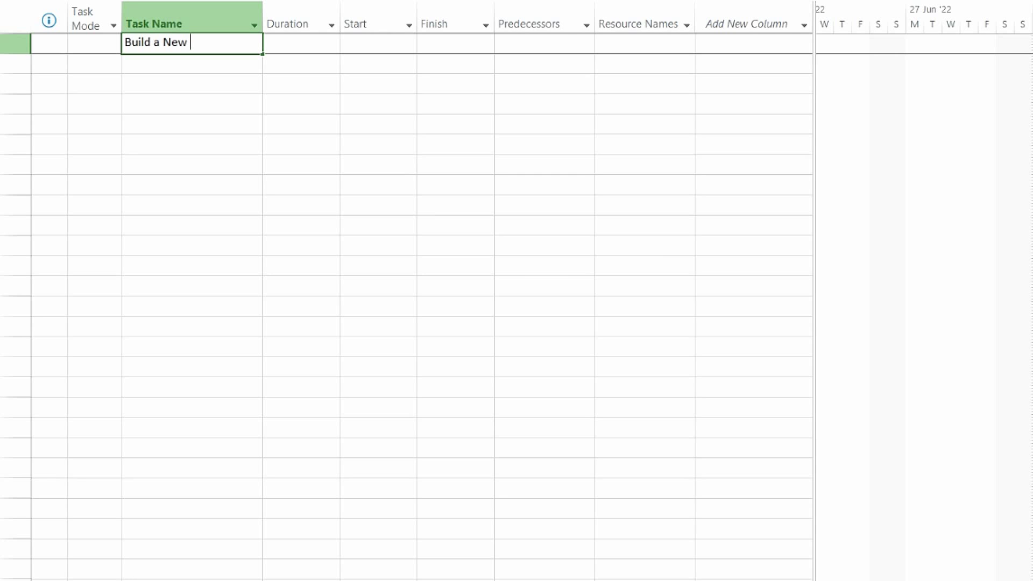
{"action": "type", "text": " Computer"}
{"action": "key", "text": "Return"}
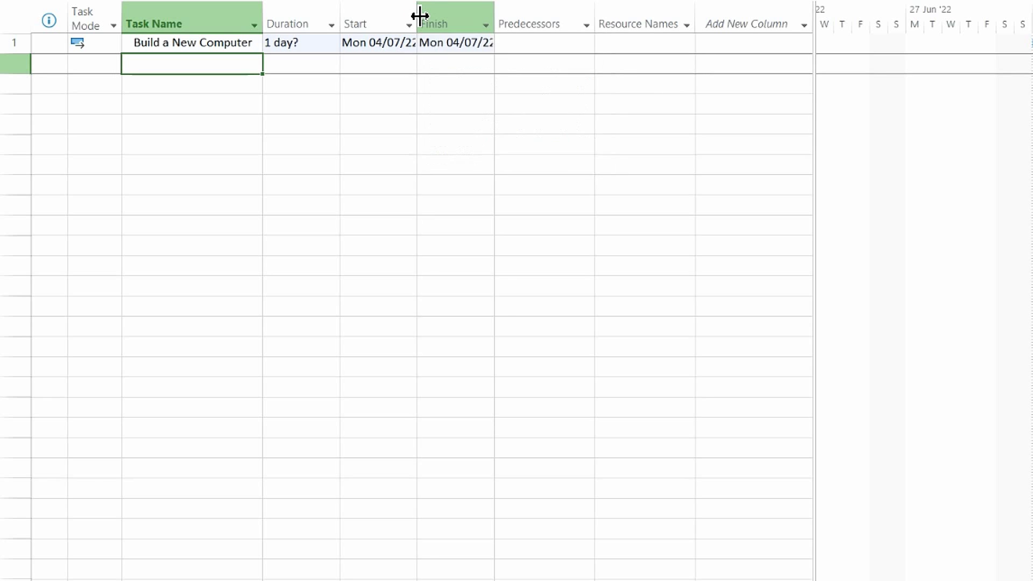
{"action": "left_click_drag", "start_coordinate": [420, 16], "coordinate": [429, 16]}
Autofit the Finish column so its dates show in full
{"action": "double_click", "coordinate": [509, 11]}
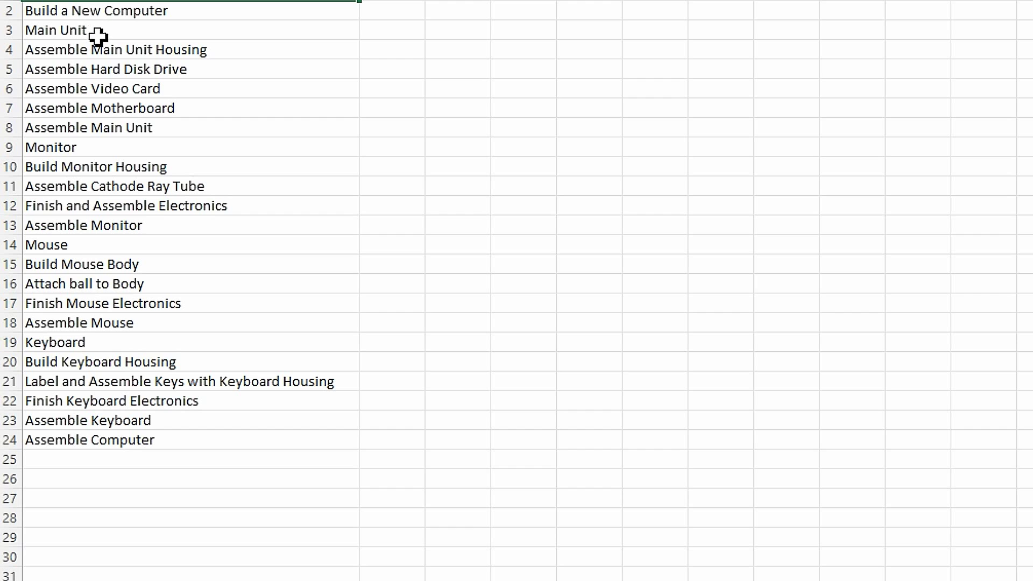
Copy Excel task names A3:A24, Main Unit through Assemble Computer, and return to Project
{"action": "left_click_drag", "start_coordinate": [100, 34], "coordinate": [137, 432]}
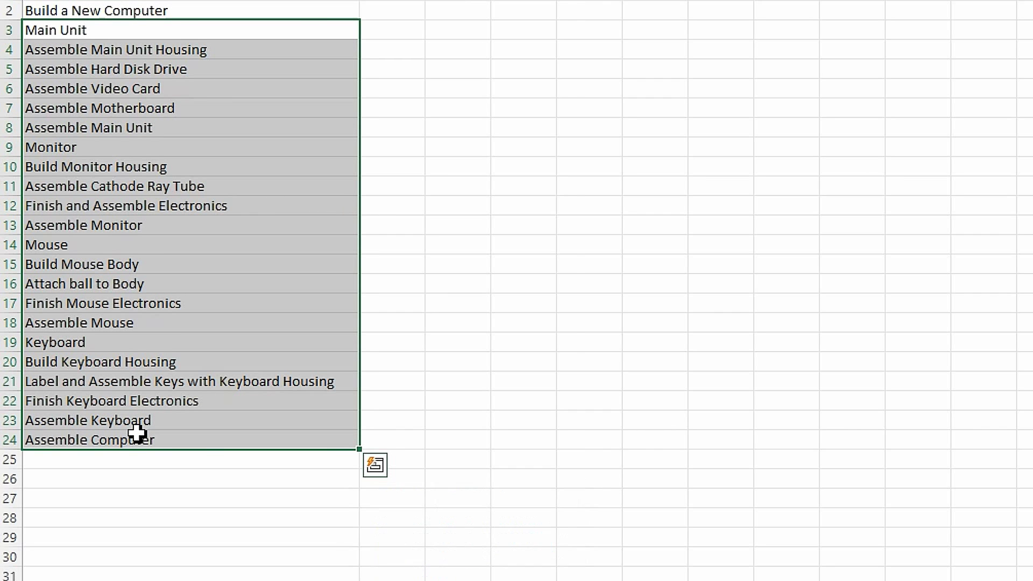
{"action": "key", "text": "ctrl+c"}
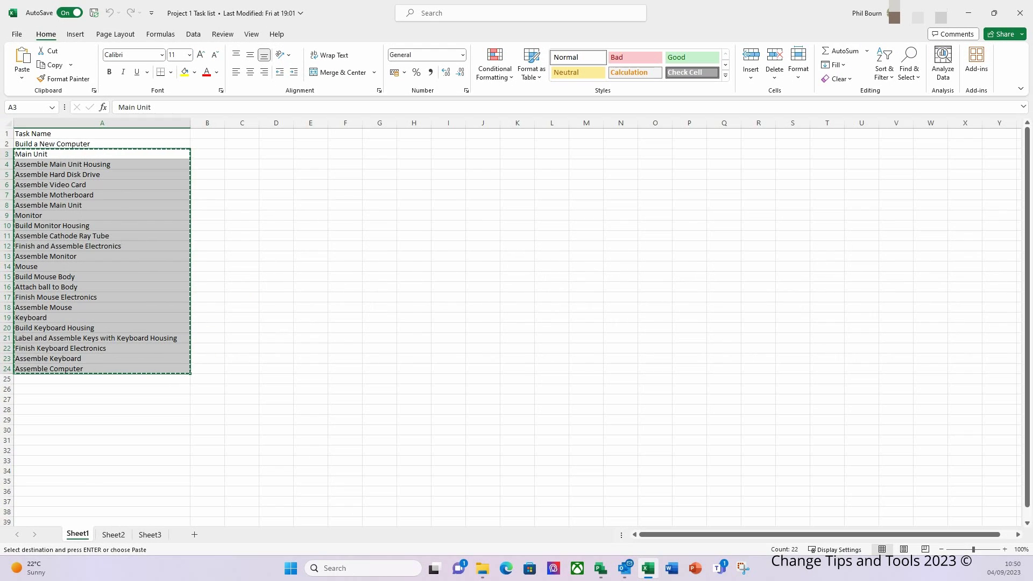
{"action": "key", "text": "alt+Tab"}
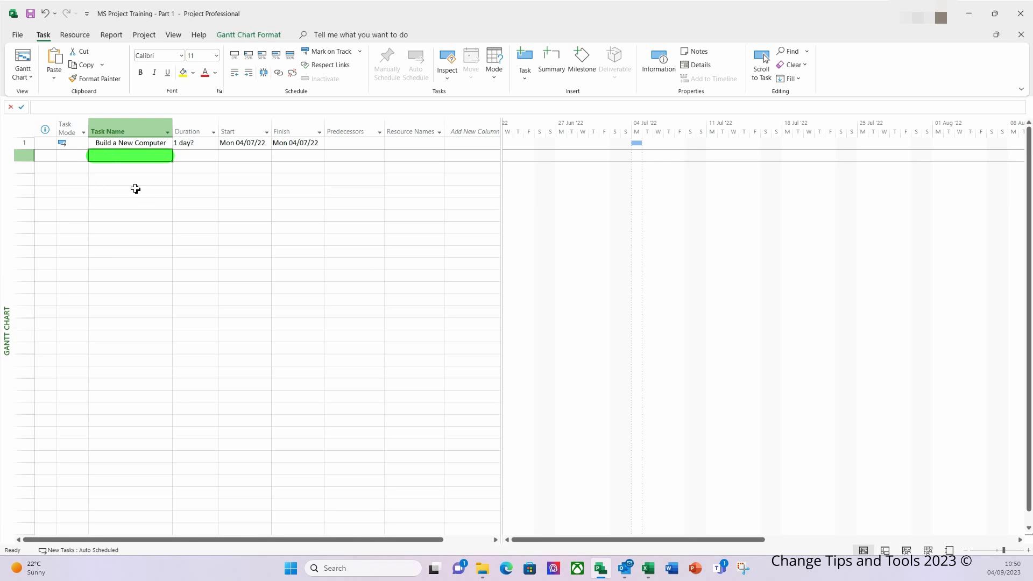
Paste the 22 copied task names into rows 2–23 below Build a New Computer
{"action": "key", "text": "ctrl+v"}
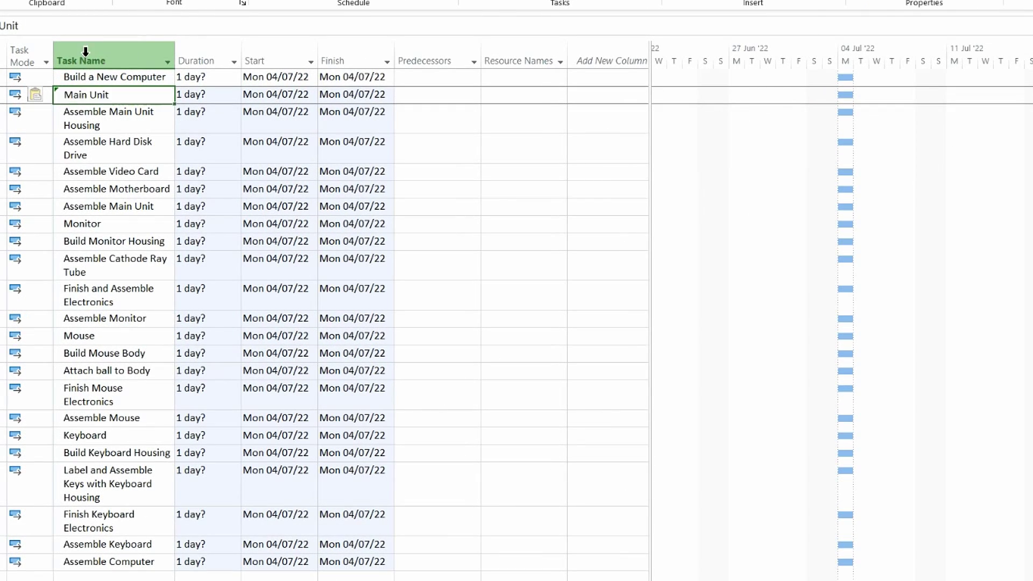
{"action": "right_click", "coordinate": [85, 59]}
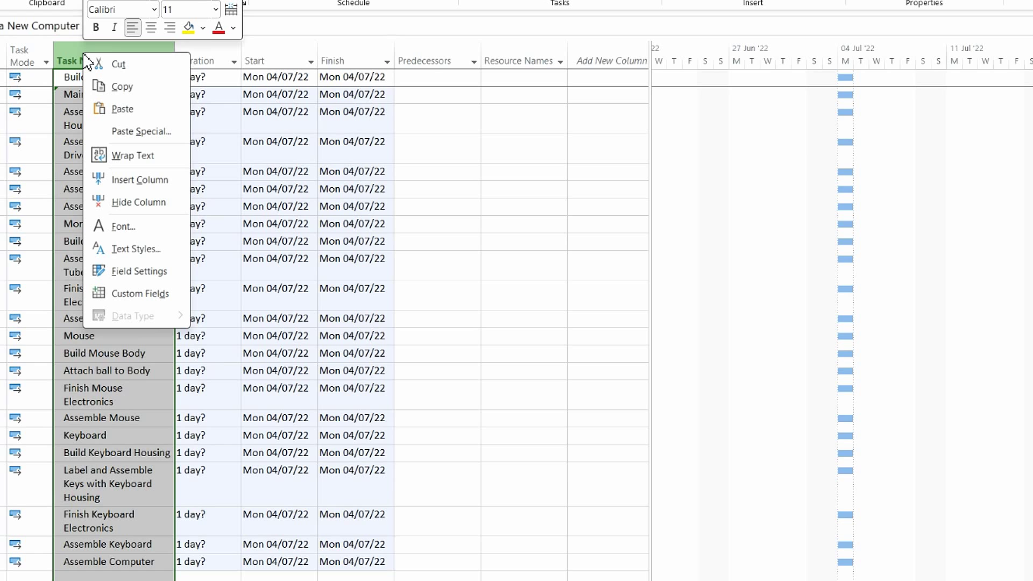
Insert a WBS column before Task Name and autofit it to its numbers
{"action": "left_click", "coordinate": [131, 185]}
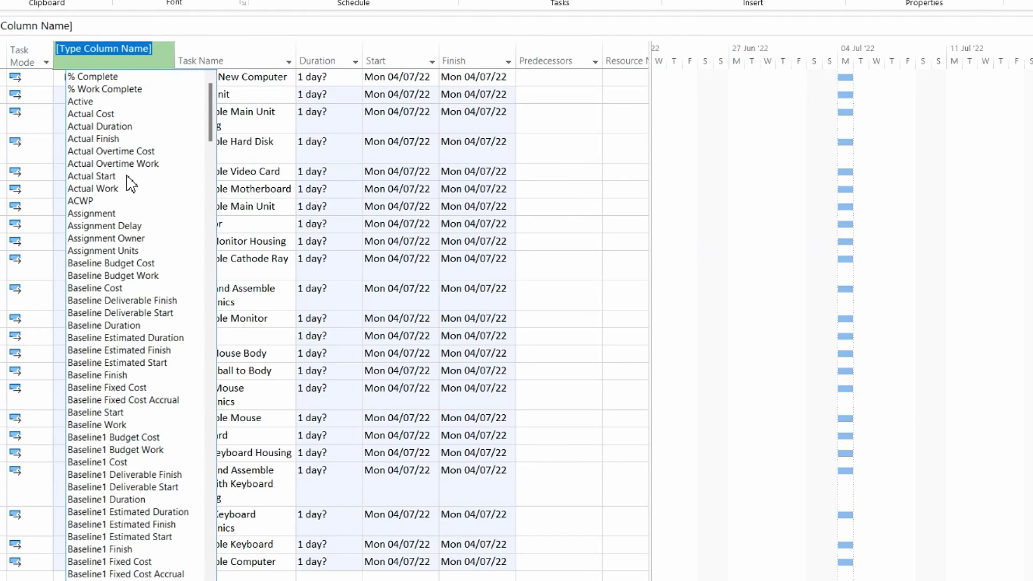
{"action": "type", "text": "WBS"}
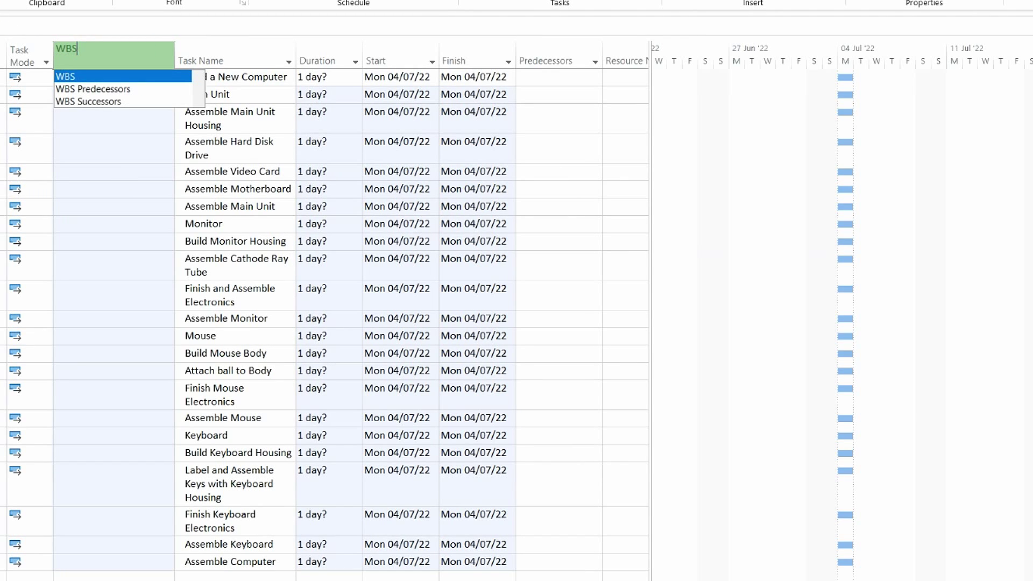
{"action": "left_click", "coordinate": [70, 77]}
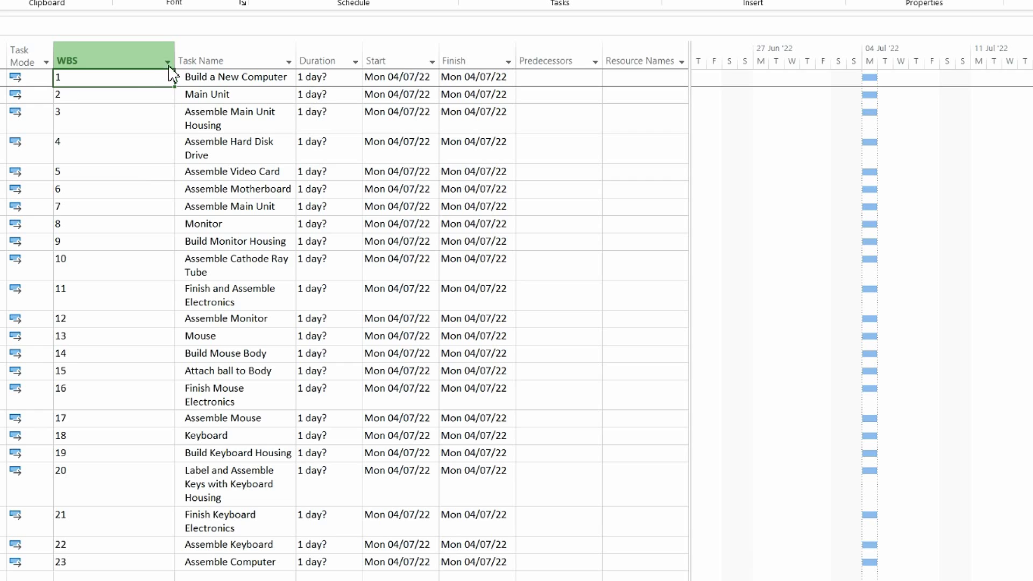
{"action": "double_click", "coordinate": [175, 47]}
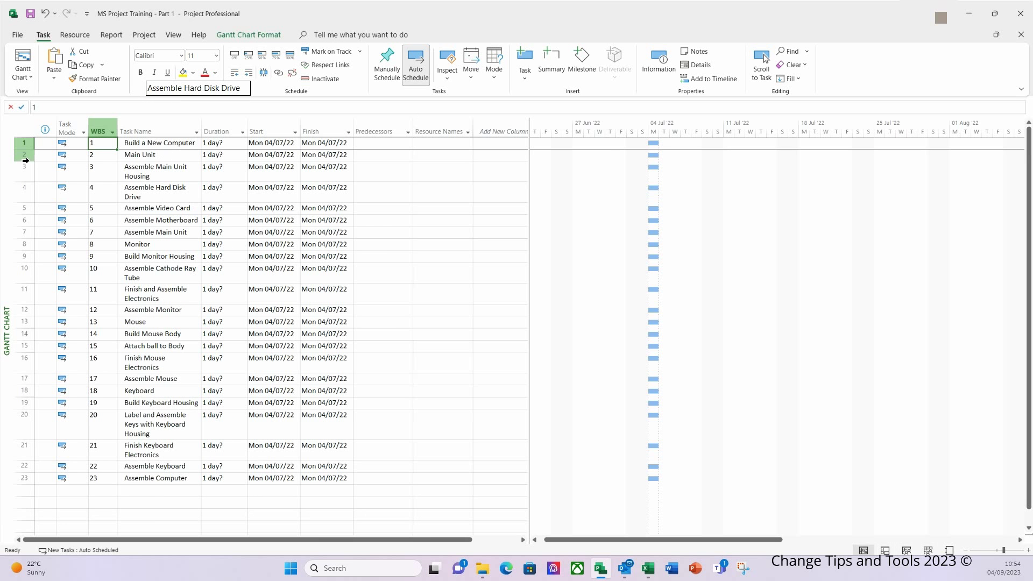
Indent tasks 2–23 under Build a New Computer, numbering them 1.1–1.22
{"action": "left_click", "coordinate": [25, 156]}
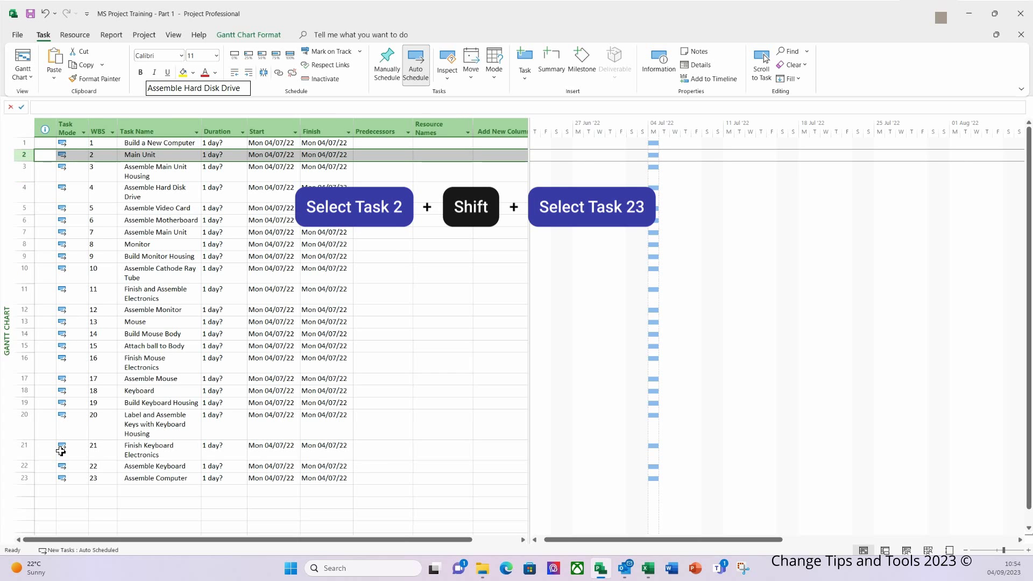
{"action": "left_click", "coordinate": [24, 480], "text": "shift"}
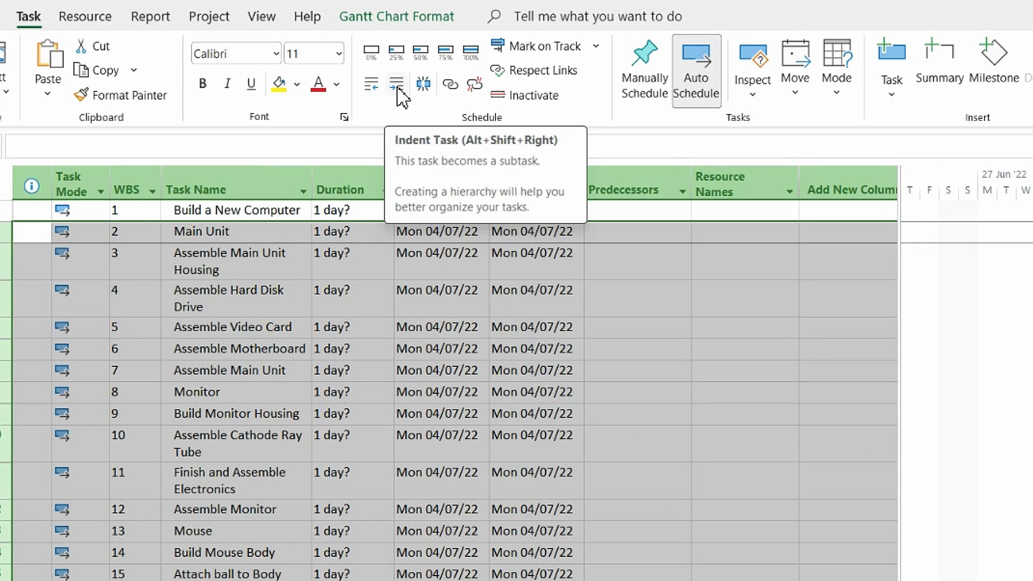
{"action": "left_click", "coordinate": [399, 86]}
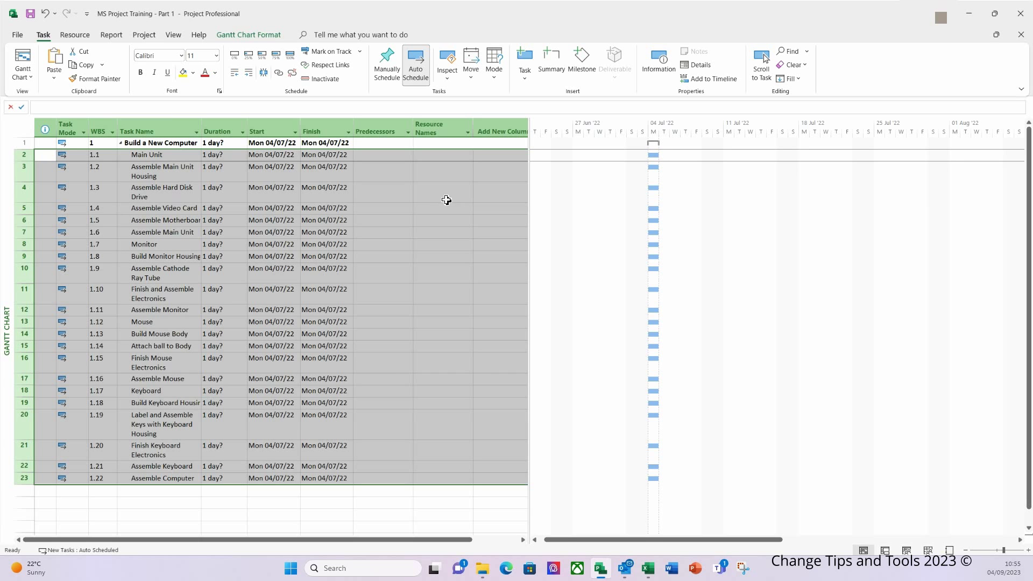
{"action": "left_click", "coordinate": [180, 178]}
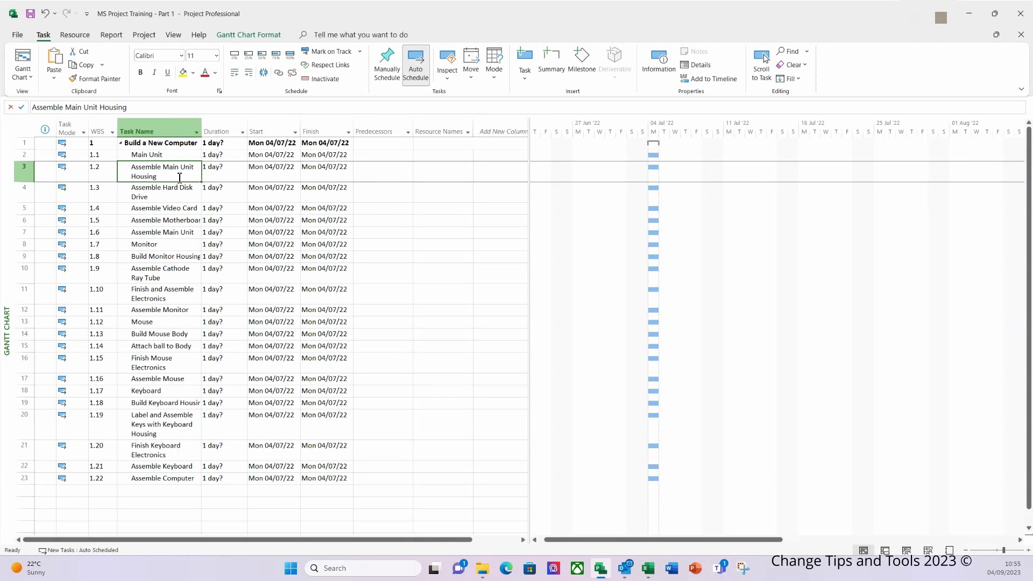
Indent the five Assemble tasks in rows 3–7 under Main Unit as 1.1.1–1.1.5
{"action": "left_click", "coordinate": [22, 175]}
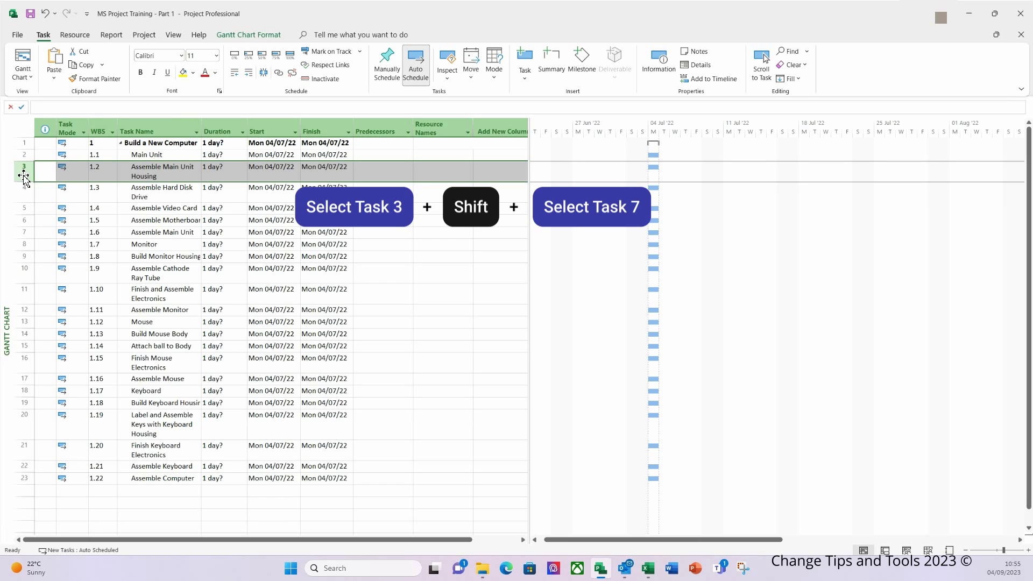
{"action": "left_click", "coordinate": [25, 235], "text": "shift"}
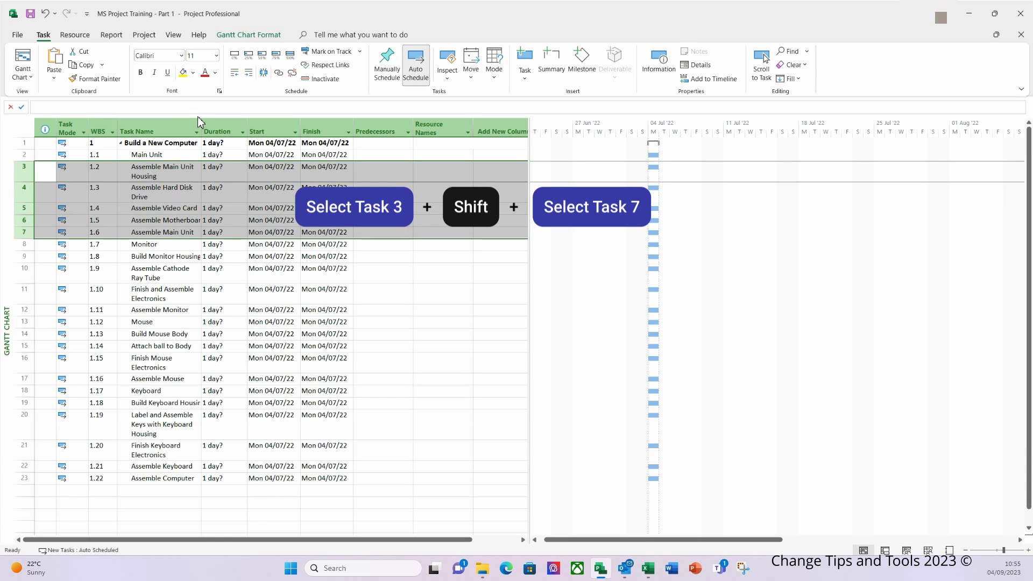
{"action": "left_click", "coordinate": [249, 73]}
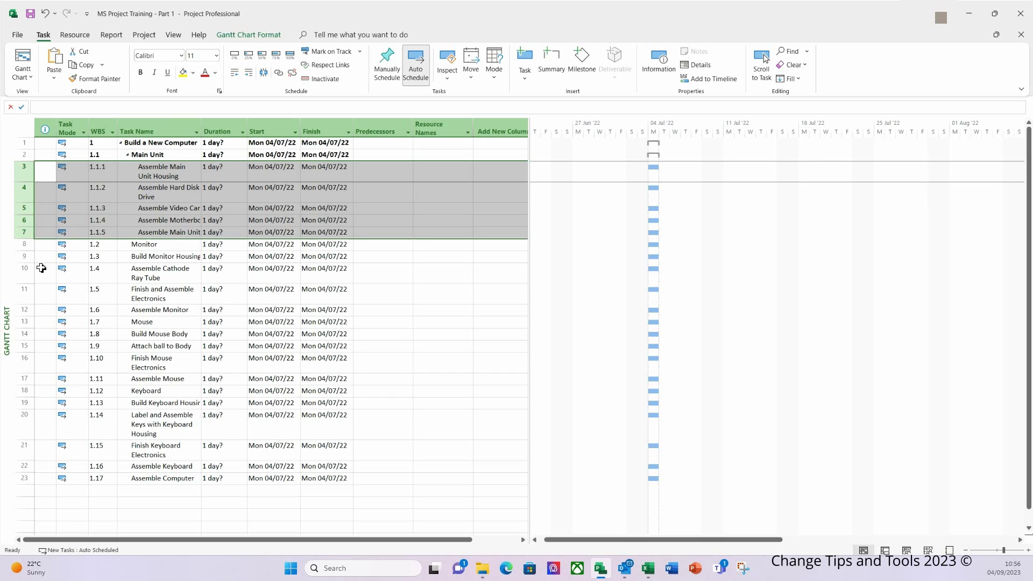
Indent rows 9–12, 14–17 and 19–22 under Monitor, Mouse and Keyboard respectively
{"action": "left_click", "coordinate": [23, 260]}
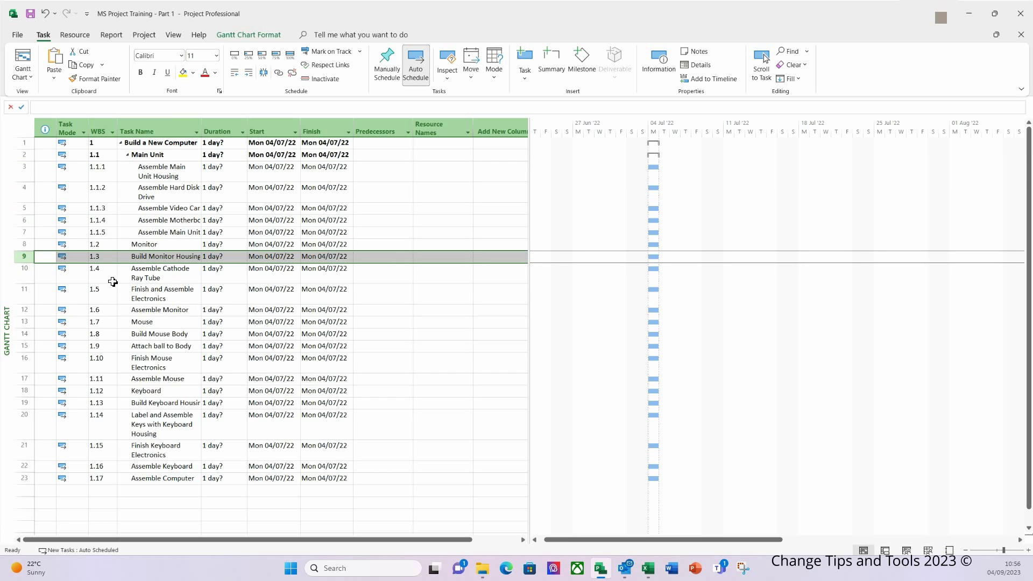
{"action": "left_click", "coordinate": [25, 310], "text": "shift"}
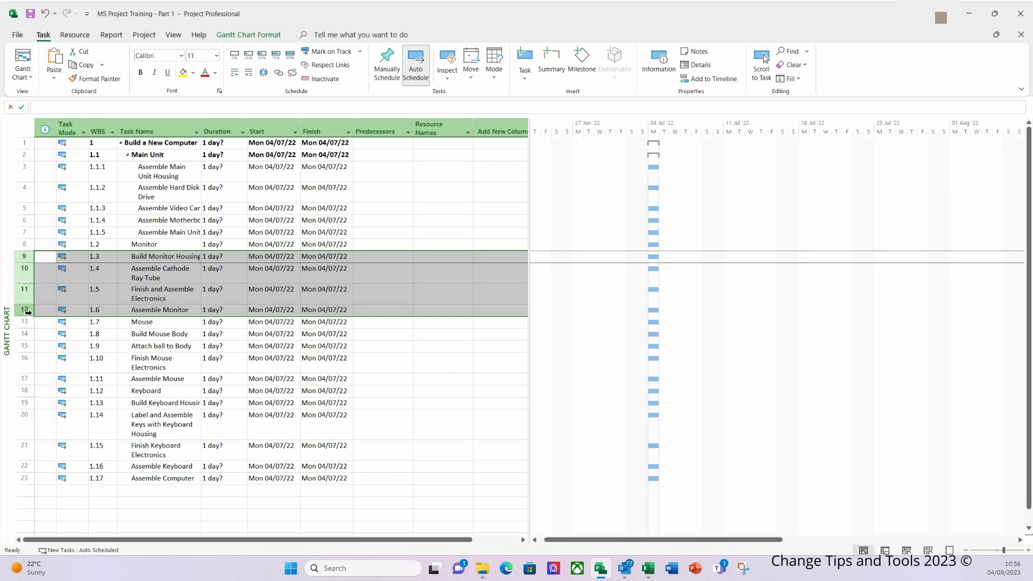
{"action": "left_click", "coordinate": [248, 72]}
{"action": "left_click", "coordinate": [24, 334]}
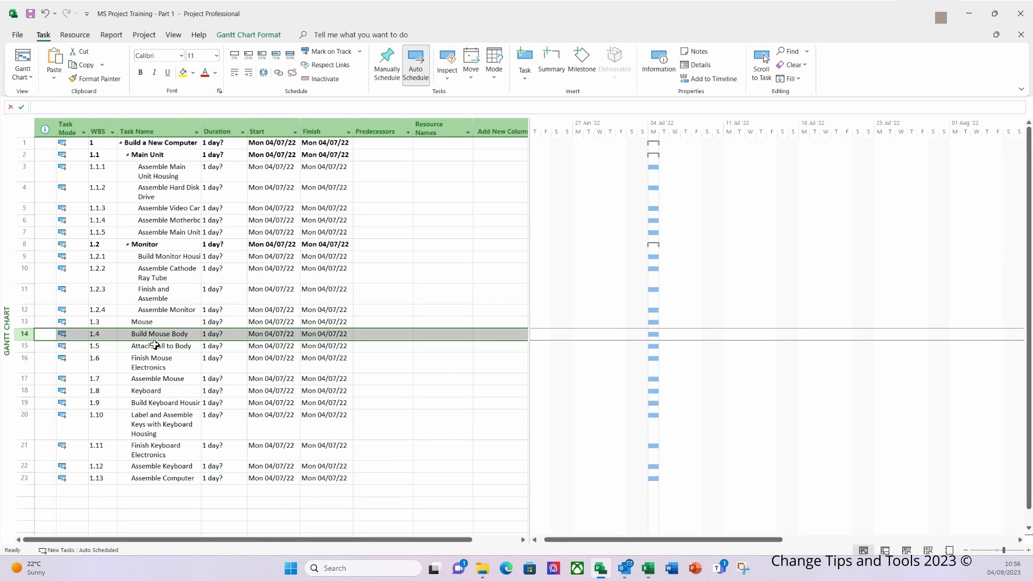
{"action": "left_click", "coordinate": [24, 379], "text": "shift"}
{"action": "left_click", "coordinate": [248, 72]}
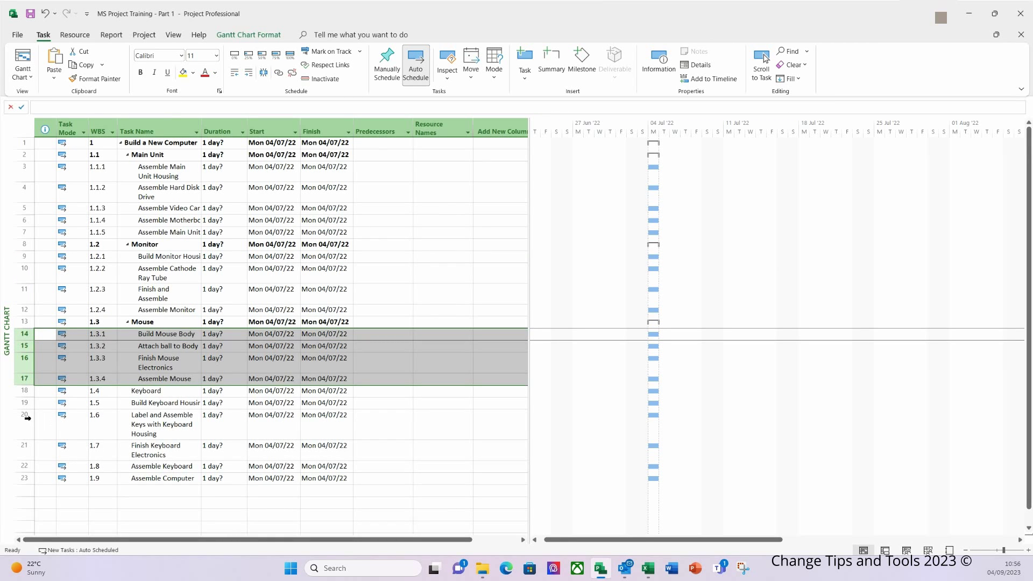
{"action": "left_click", "coordinate": [25, 403]}
{"action": "left_click", "coordinate": [24, 451], "text": "shift"}
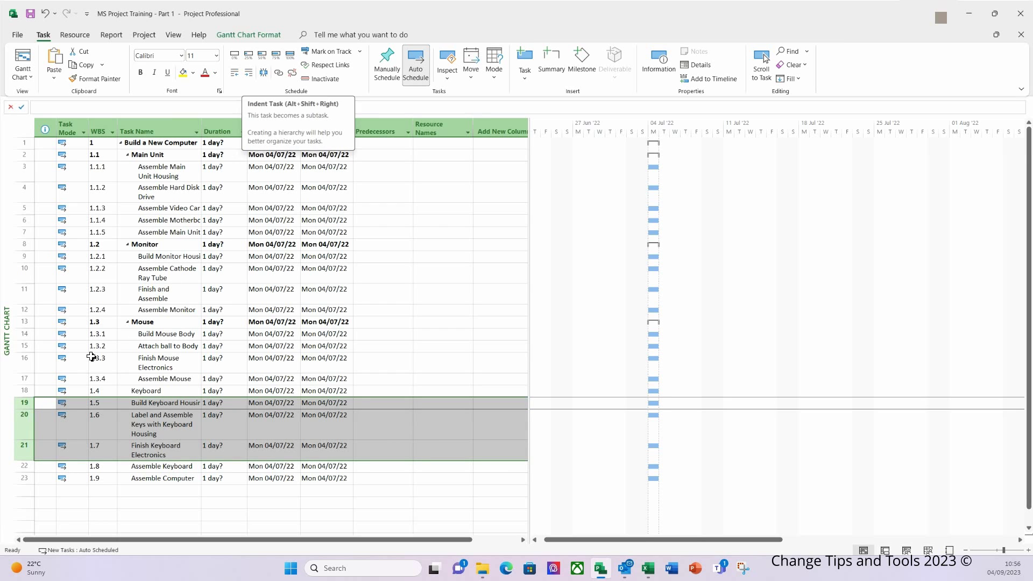
{"action": "left_click", "coordinate": [24, 467], "text": "shift"}
{"action": "left_click", "coordinate": [248, 73]}
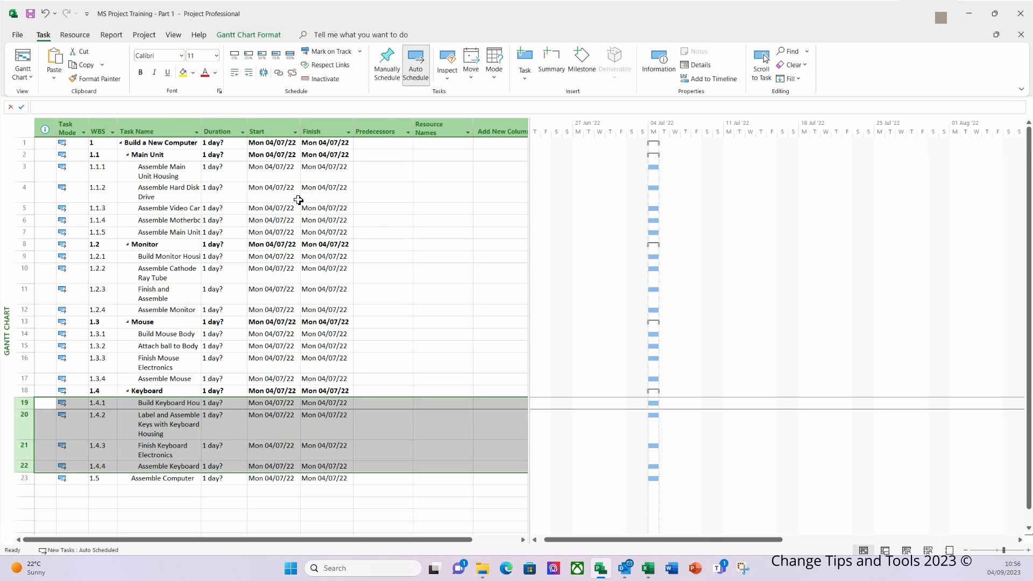
{"action": "left_click", "coordinate": [282, 196]}
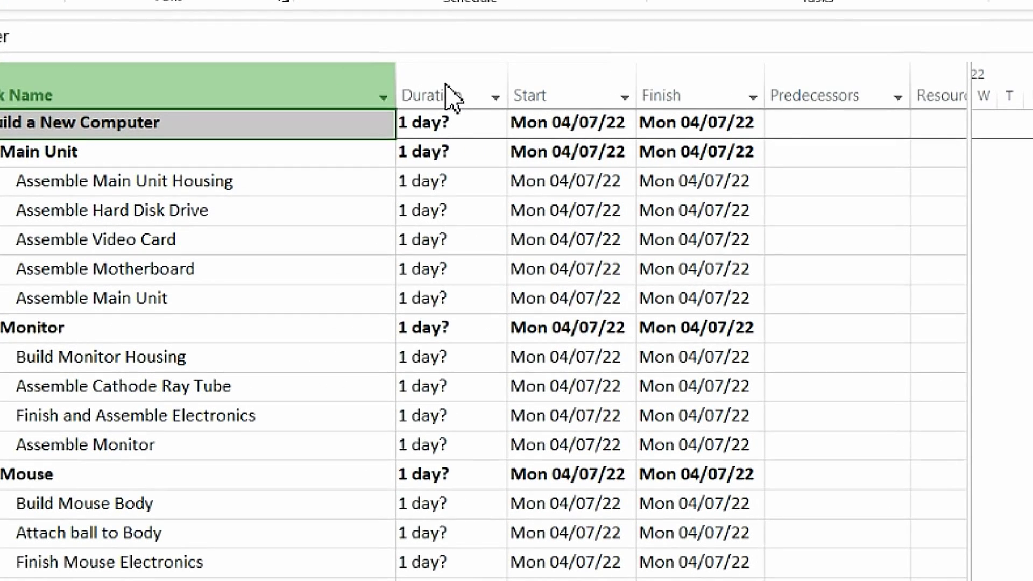
Insert a Work field column just before Duration, showing 0 hrs for all tasks
{"action": "right_click", "coordinate": [448, 95]}
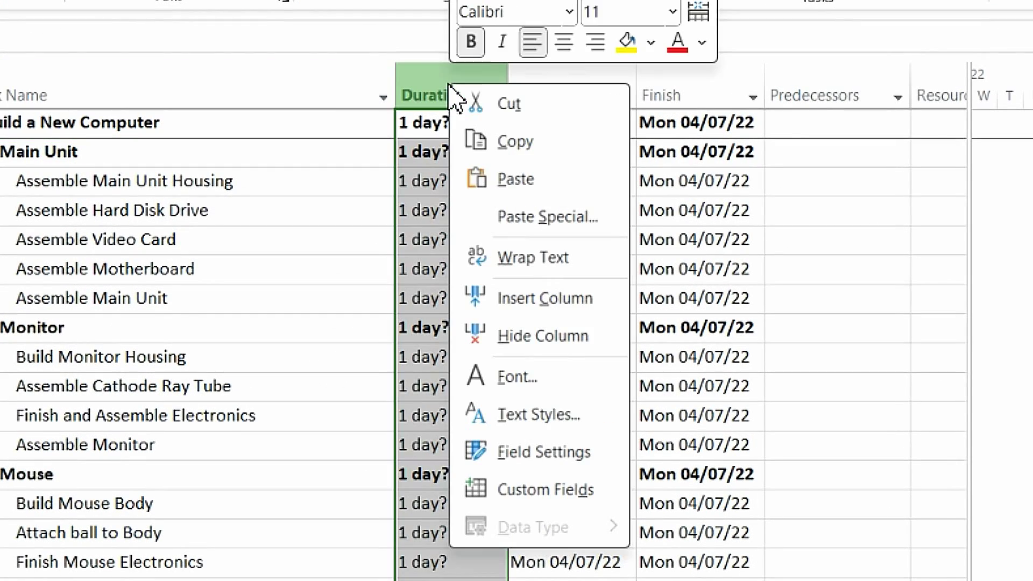
{"action": "left_click", "coordinate": [550, 299]}
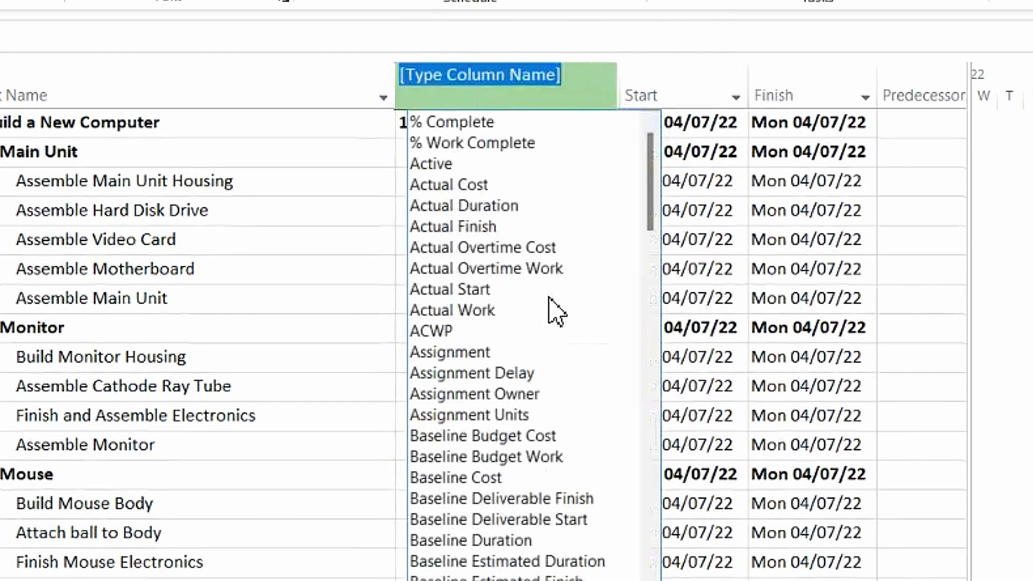
{"action": "type", "text": "W"}
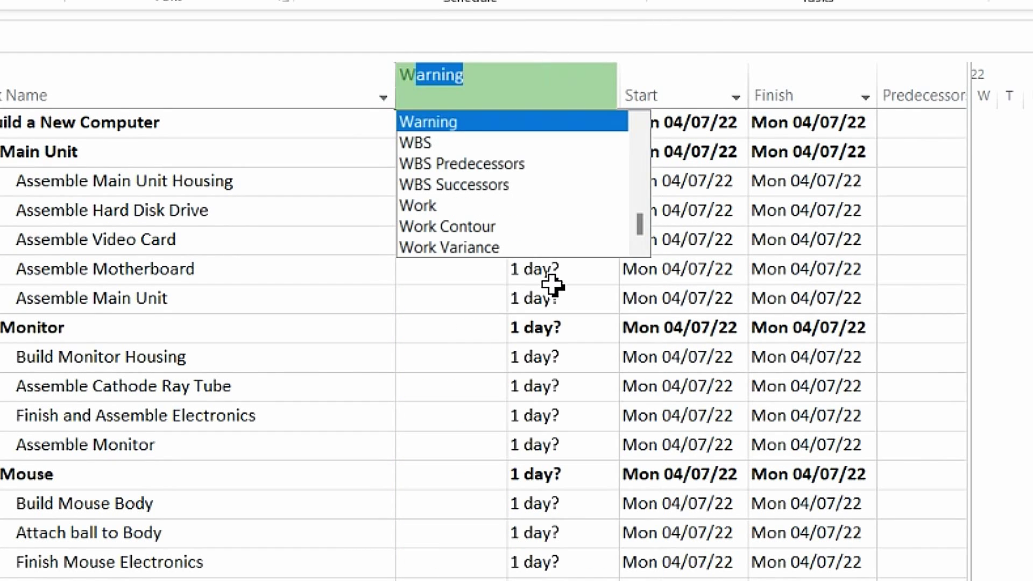
{"action": "type", "text": "ork"}
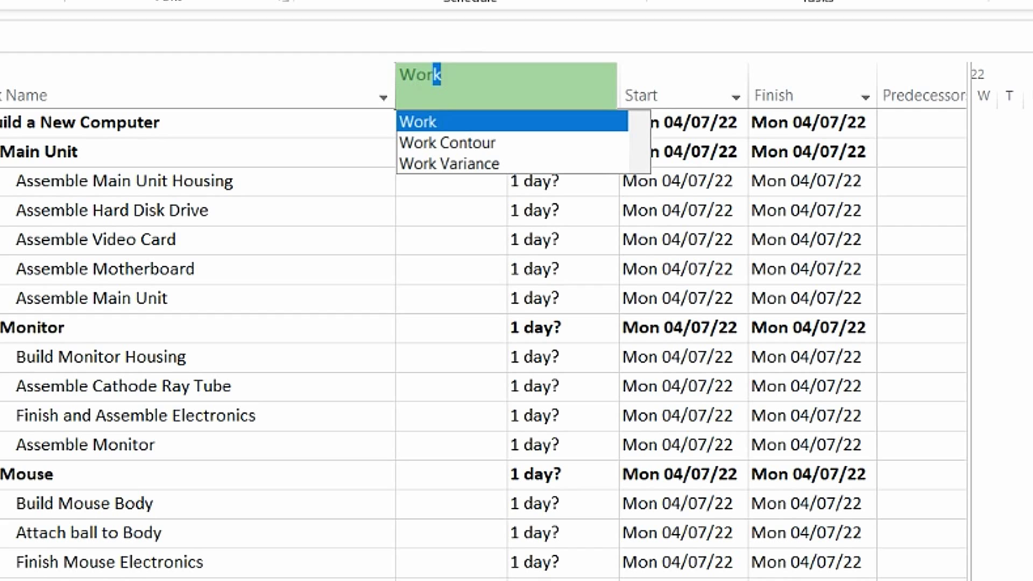
{"action": "left_click", "coordinate": [430, 128]}
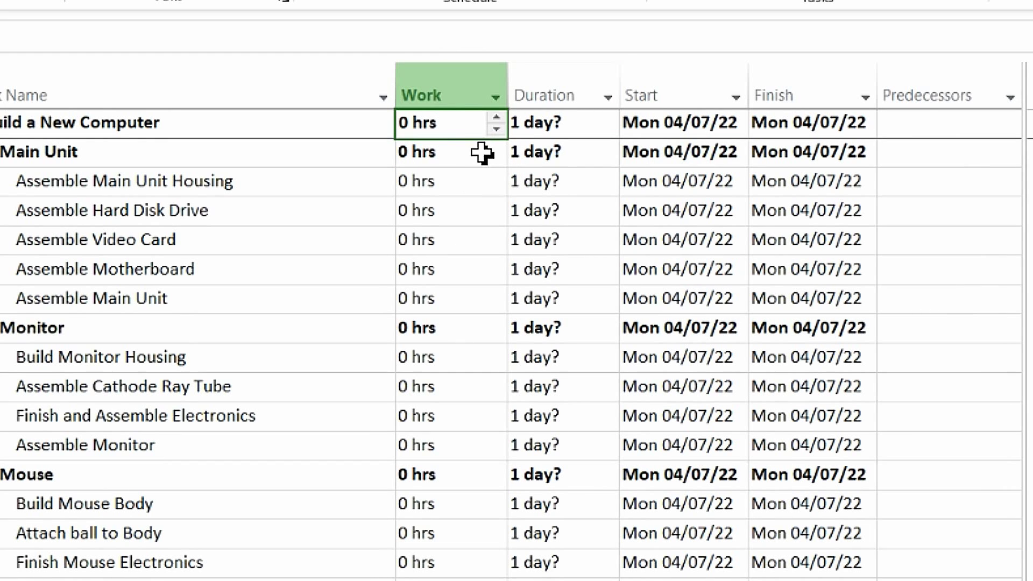
{"action": "mouse_move", "coordinate": [458, 80]}
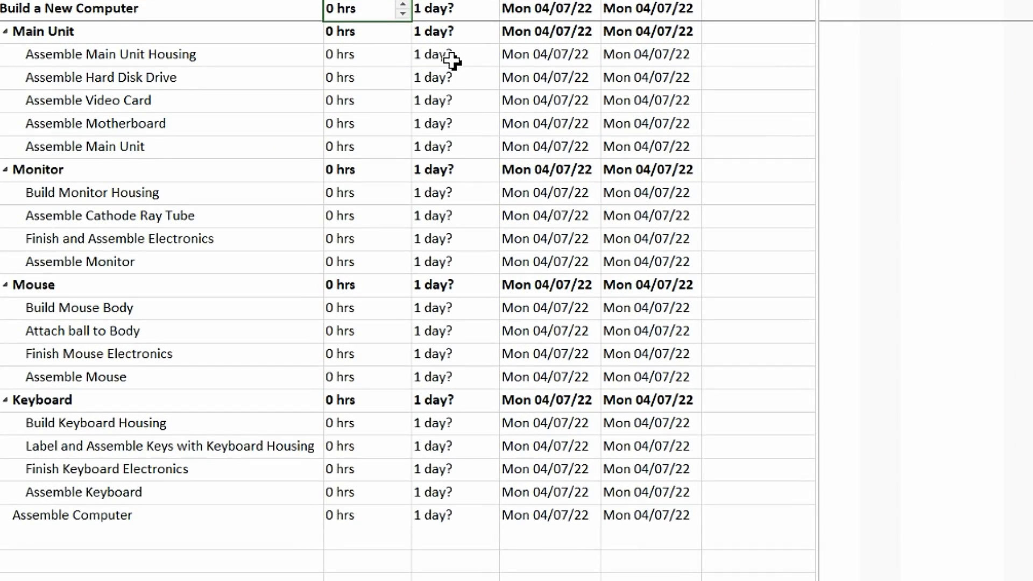
Set Main Unit subtask durations to 1d, 2d, 1.5d, 2.5d and 1.5d
{"action": "left_click", "coordinate": [451, 59]}
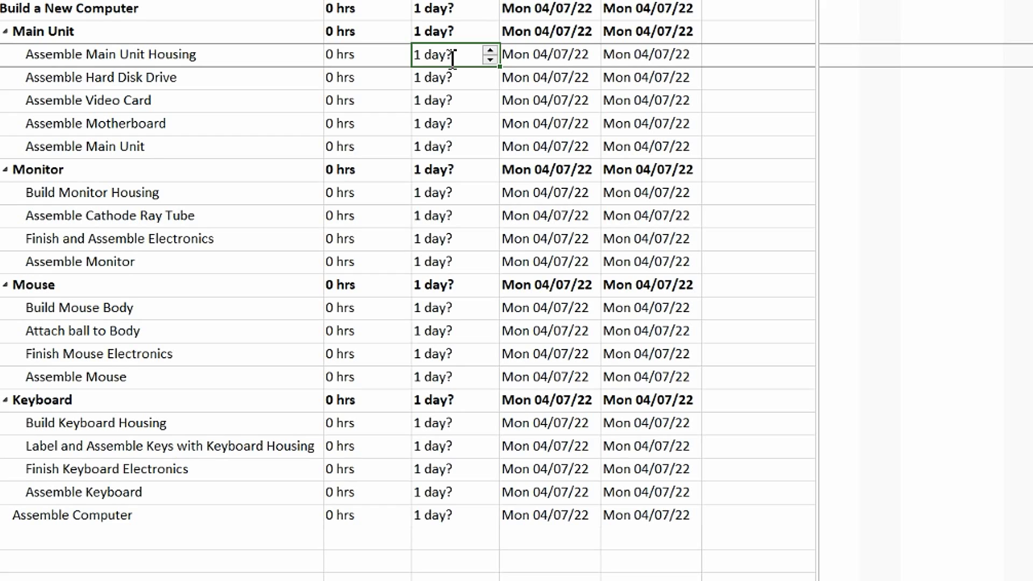
{"action": "type", "text": "1d"}
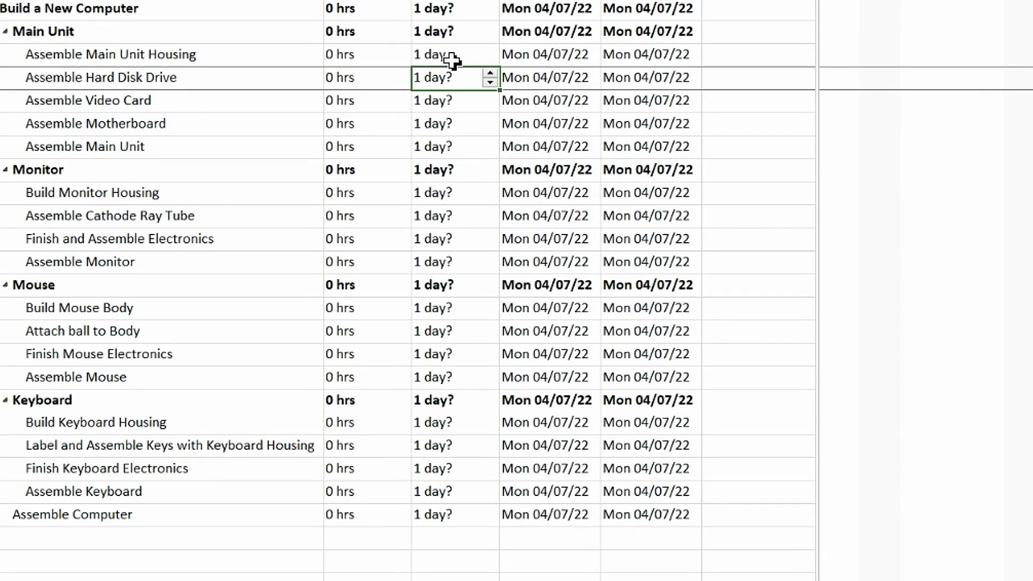
{"action": "type", "text": "2d"}
{"action": "key", "text": "Return"}
{"action": "type", "text": "1.5d"}
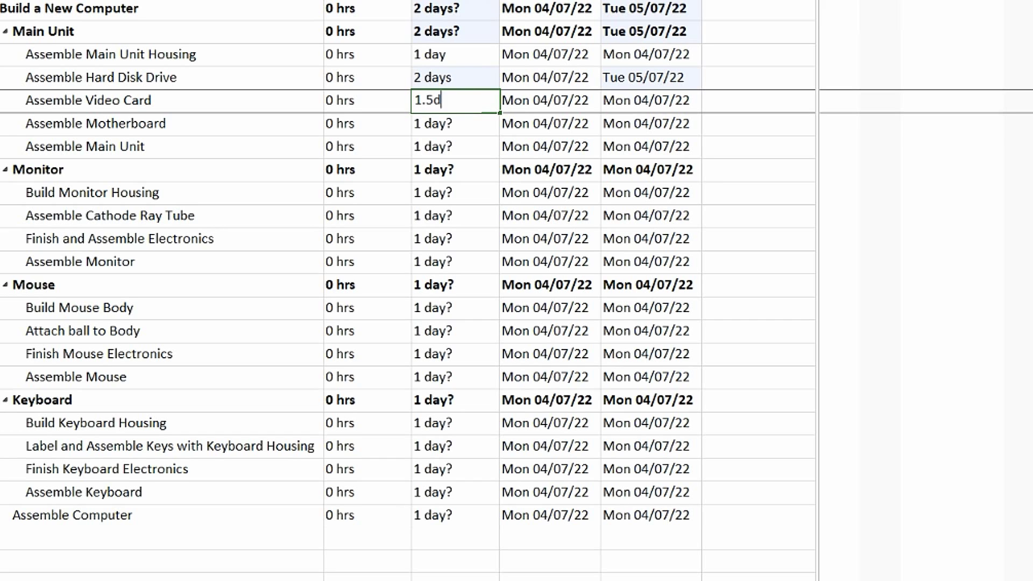
{"action": "key", "text": "Return"}
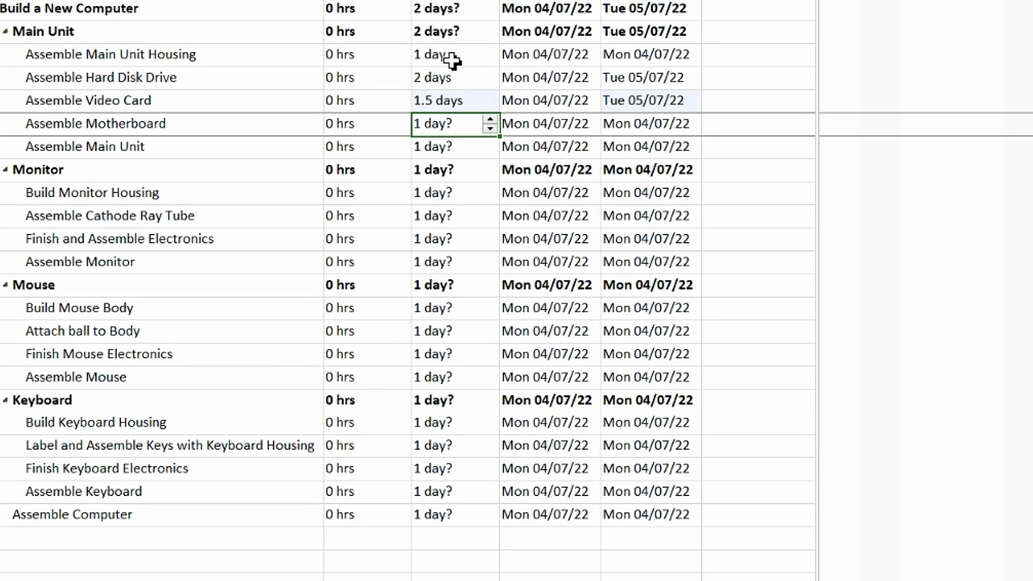
{"action": "type", "text": "2.5d"}
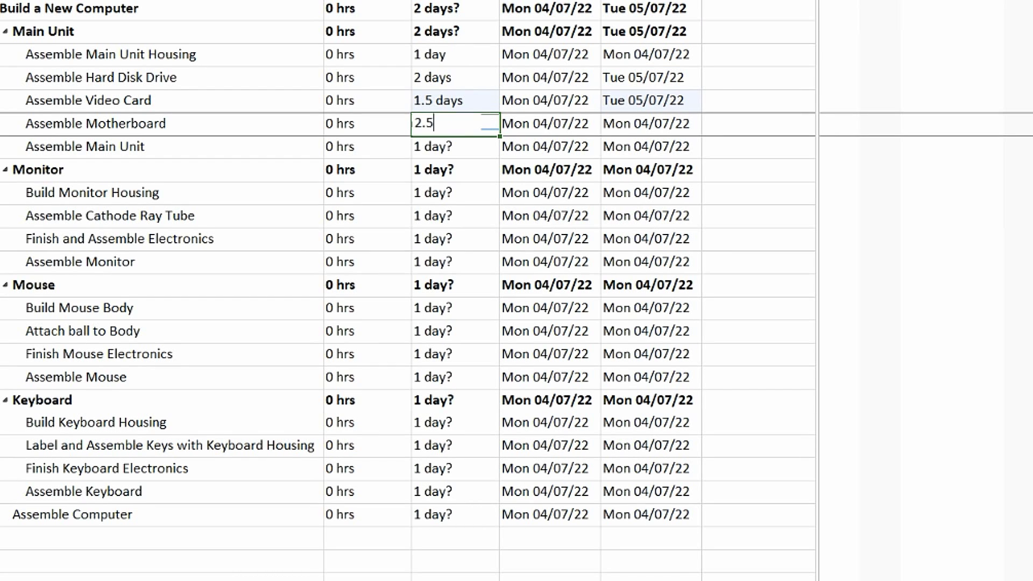
{"action": "key", "text": "Return"}
{"action": "type", "text": "1.5d"}
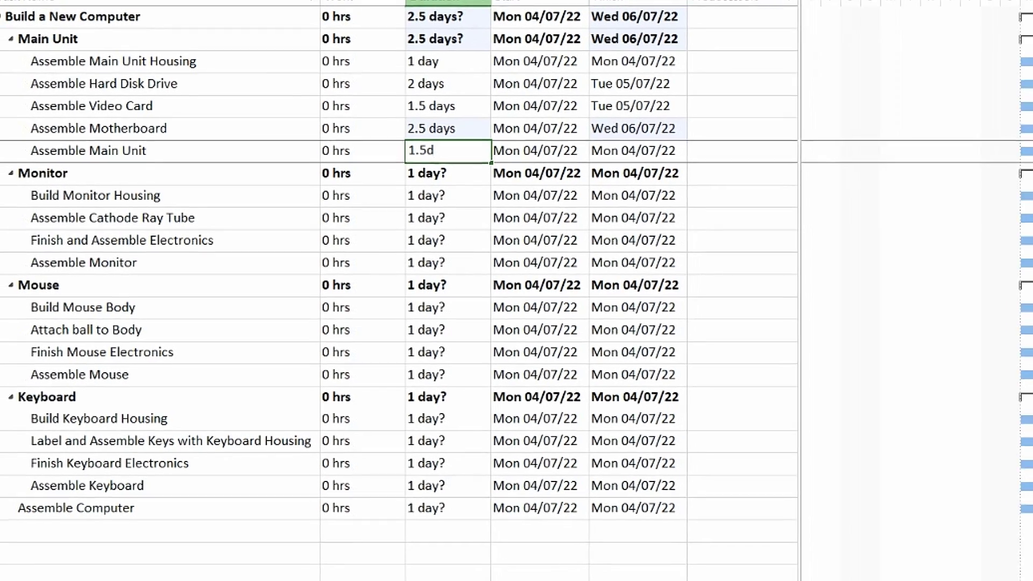
{"action": "key", "text": "Return"}
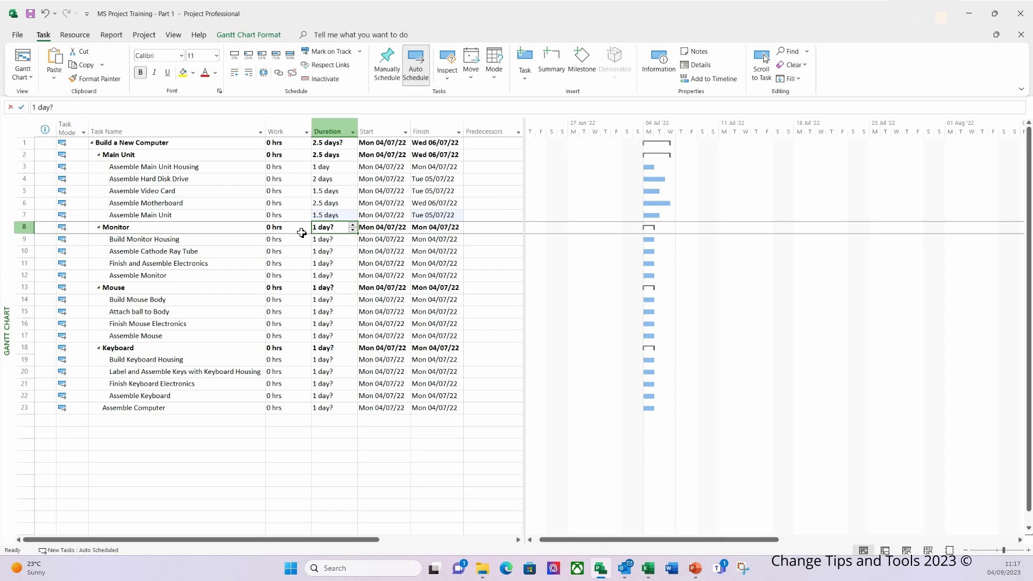
Enter work of 16h, 32h, 26h and 16h for Build Monitor Housing, Assemble Cathode Ray Tube, electronics and Assemble Monitor
{"action": "left_click", "coordinate": [283, 243]}
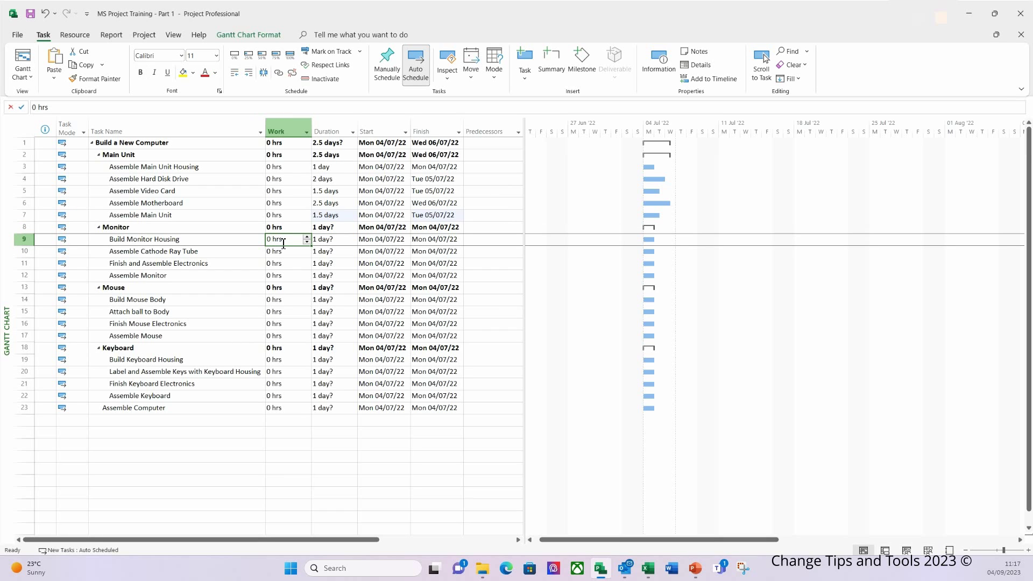
{"action": "type", "text": "16h"}
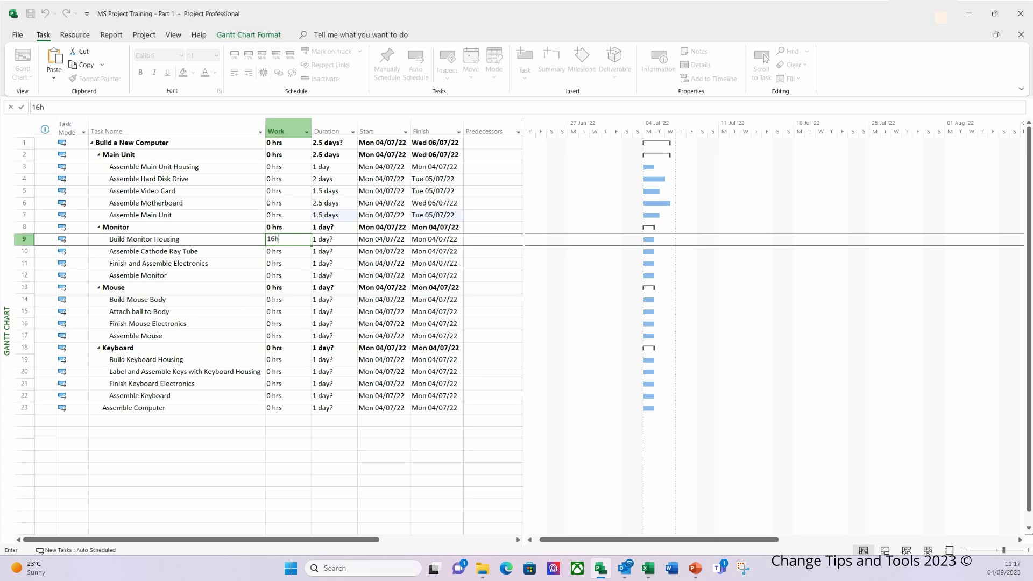
{"action": "key", "text": "Return"}
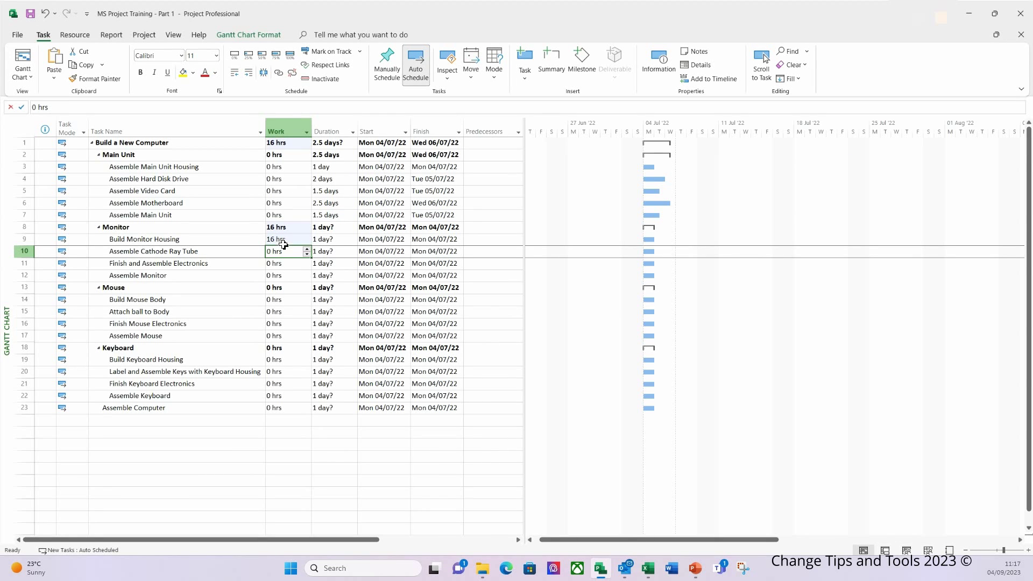
{"action": "type", "text": "32h"}
{"action": "key", "text": "Return"}
{"action": "type", "text": "26h"}
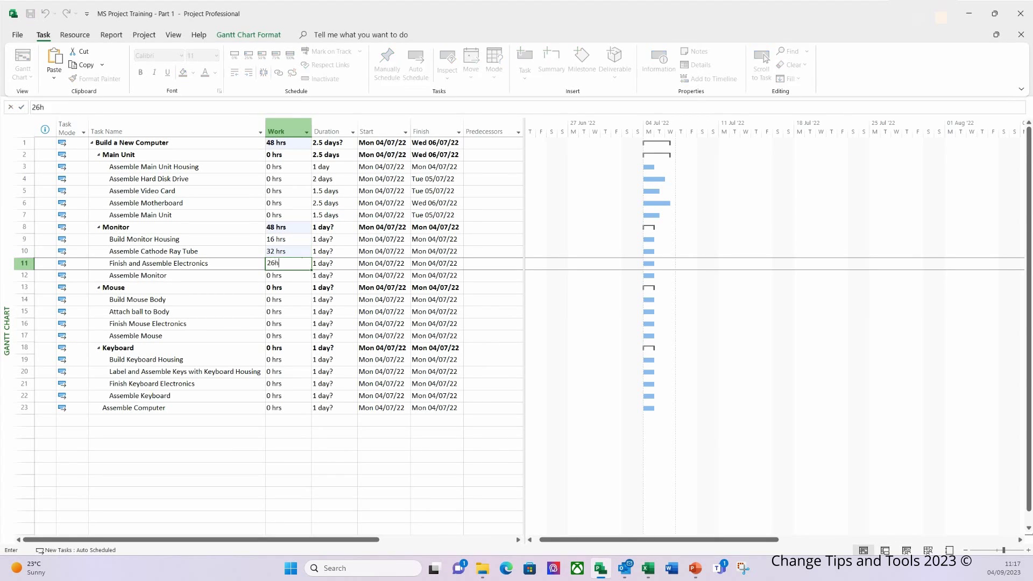
{"action": "key", "text": "Return"}
{"action": "type", "text": "16h"}
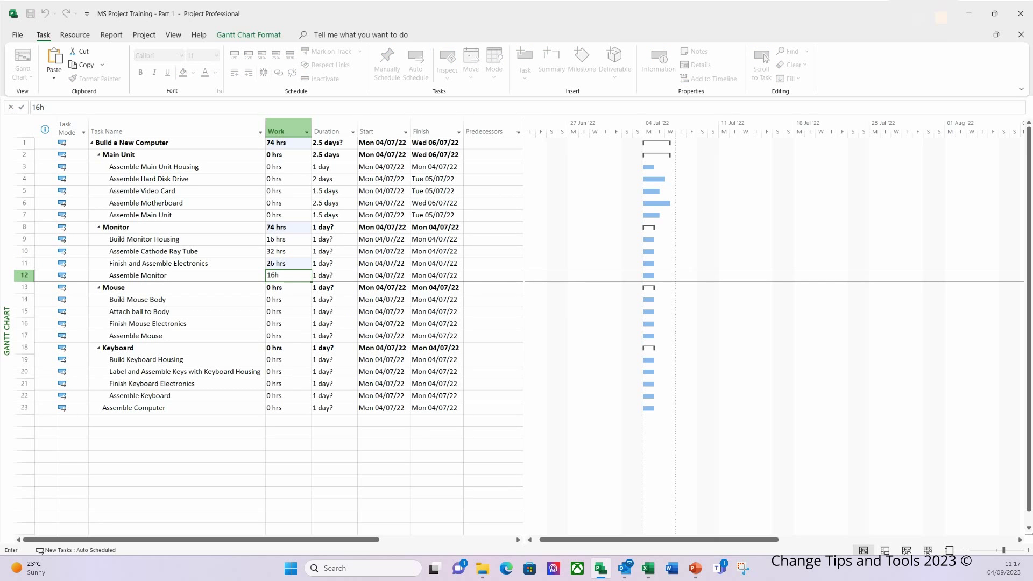
{"action": "key", "text": "Return"}
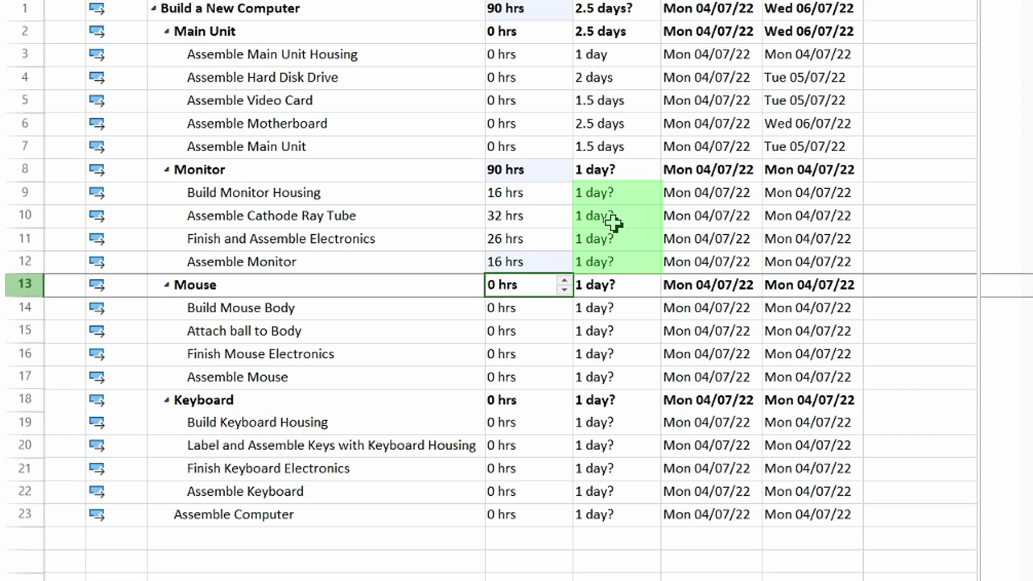
Set the Mouse subtask durations to 1.5, 0.5, 2 and 1 days
{"action": "left_click", "coordinate": [619, 311]}
{"action": "type", "text": "1.5d"}
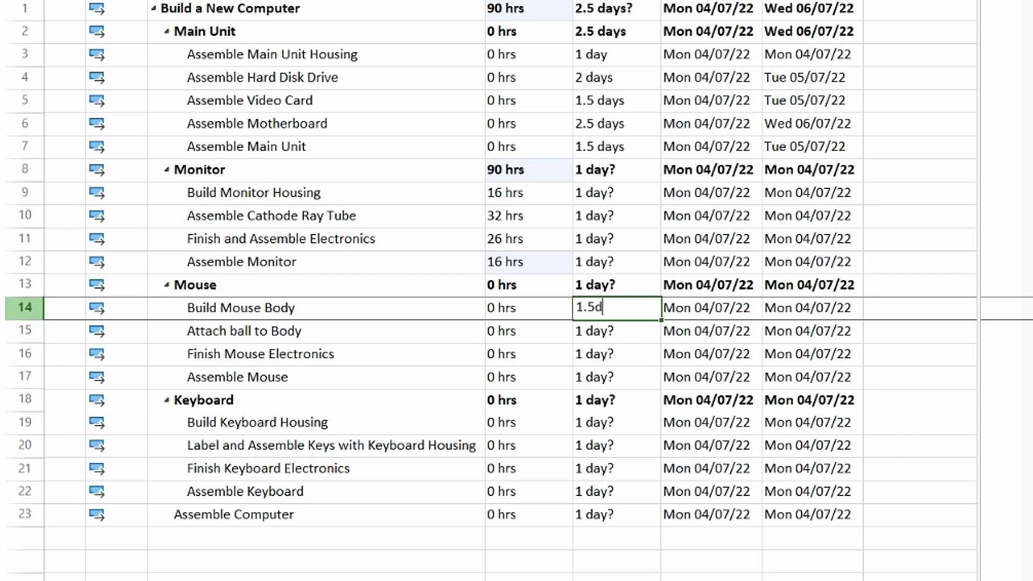
{"action": "key", "text": "Return"}
{"action": "type", "text": "0.5 d"}
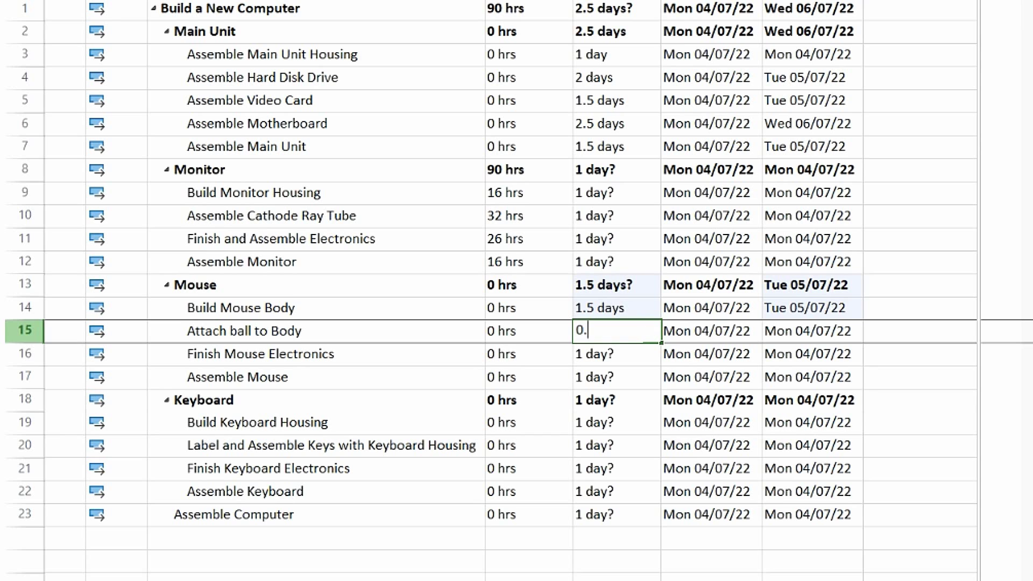
{"action": "key", "text": "Return"}
{"action": "type", "text": "2d"}
{"action": "key", "text": "Return"}
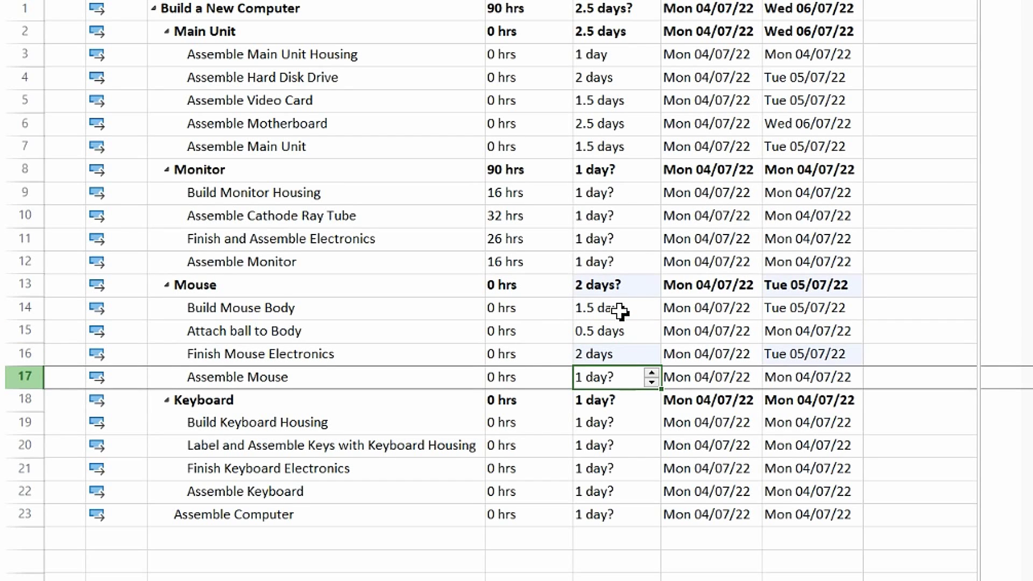
{"action": "type", "text": "1d"}
{"action": "key", "text": "Return"}
{"action": "key", "text": "Return"}
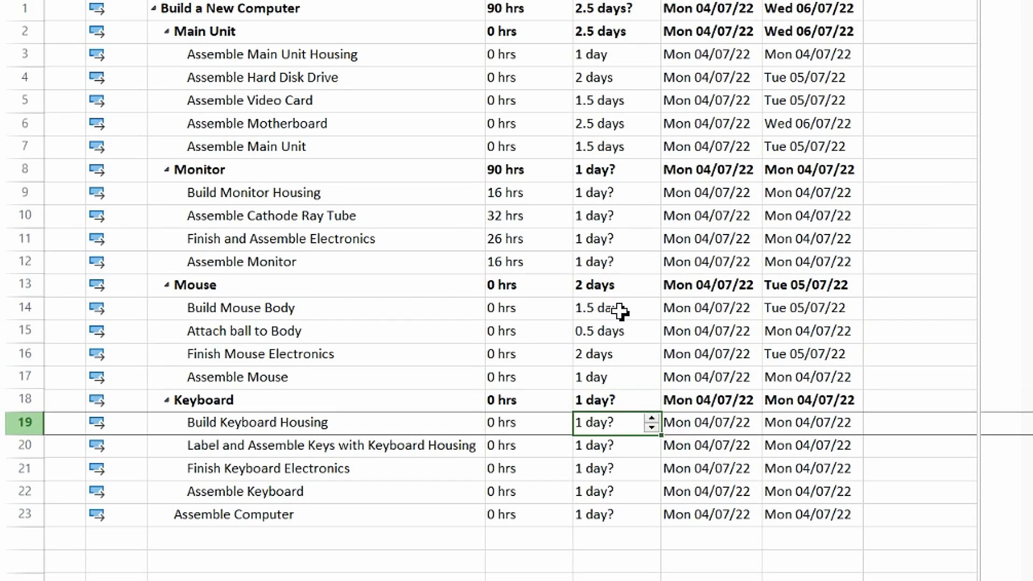
Enter 12h work for Build Keyboard Housing and 16h for the key-labelling task
{"action": "key", "text": "Left"}
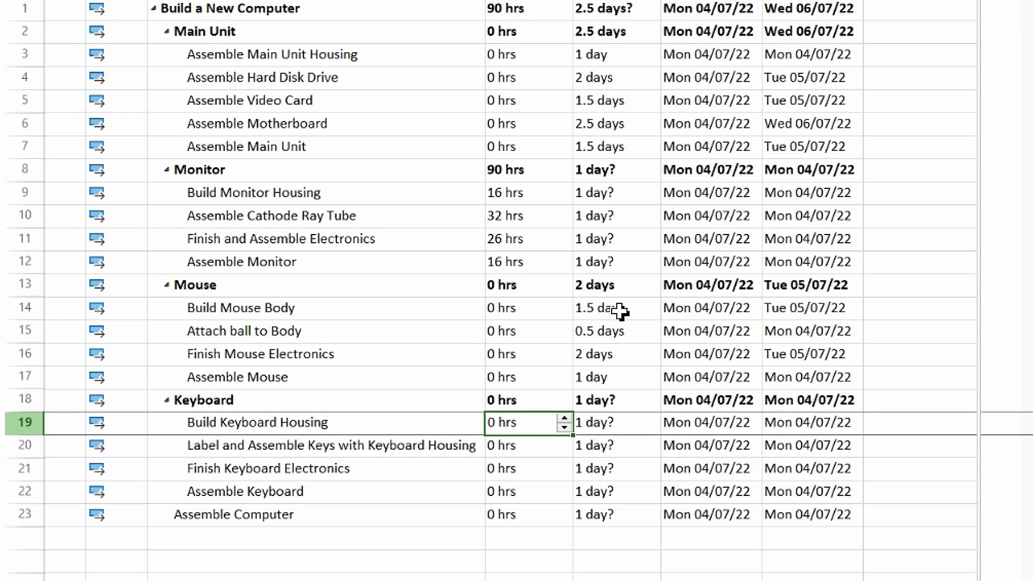
{"action": "type", "text": "12h"}
{"action": "key", "text": "Return"}
{"action": "type", "text": "16h"}
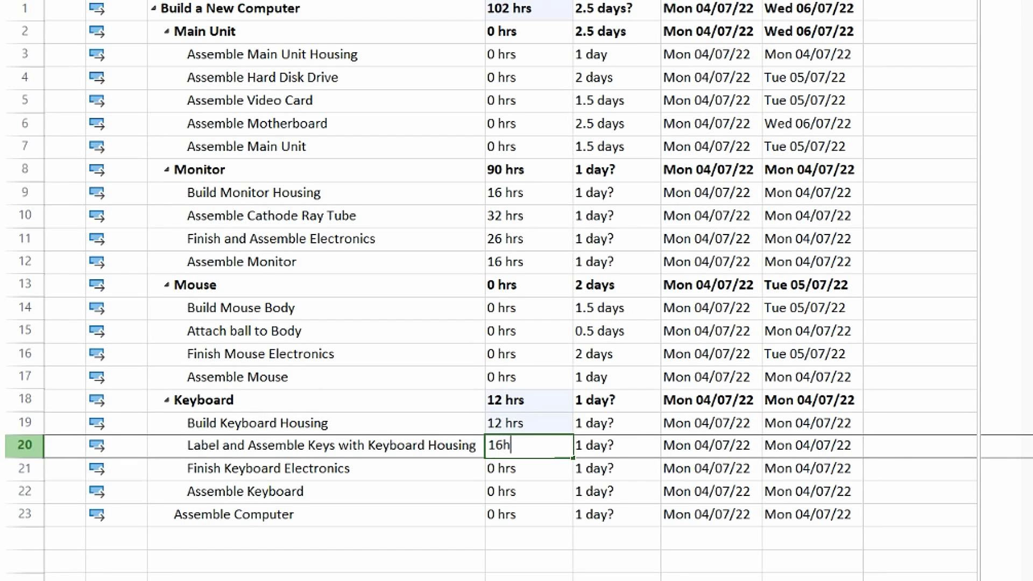
{"action": "key", "text": "Return"}
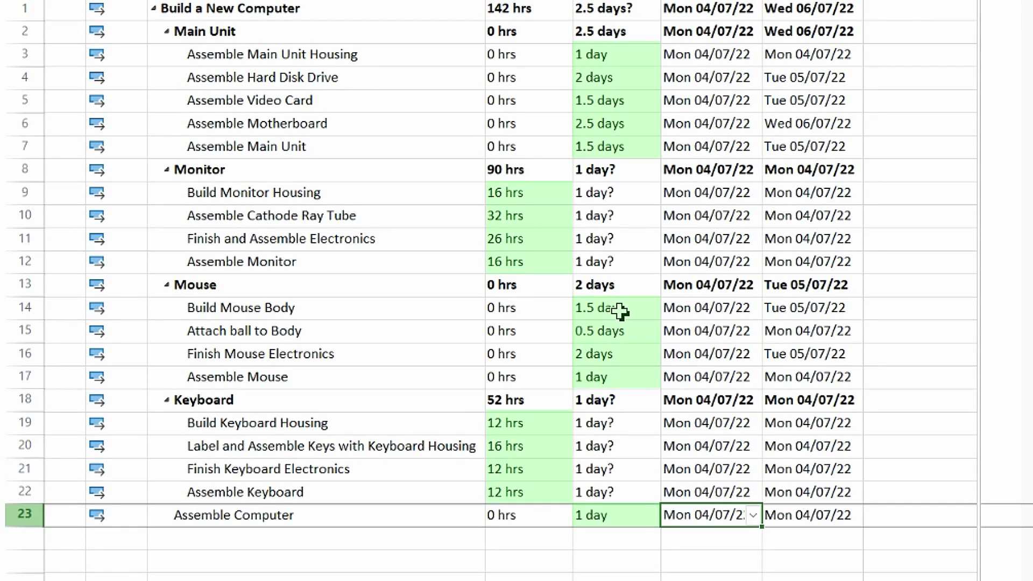